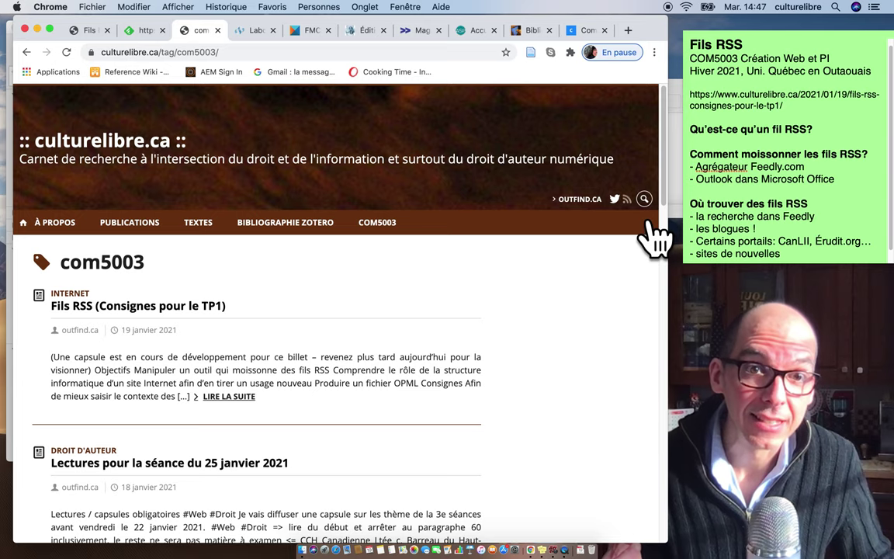
# Step: Examine the XML source of culturelibre.ca's RSS feed, then return to the com5003 tag page
pyautogui.click(627, 199)
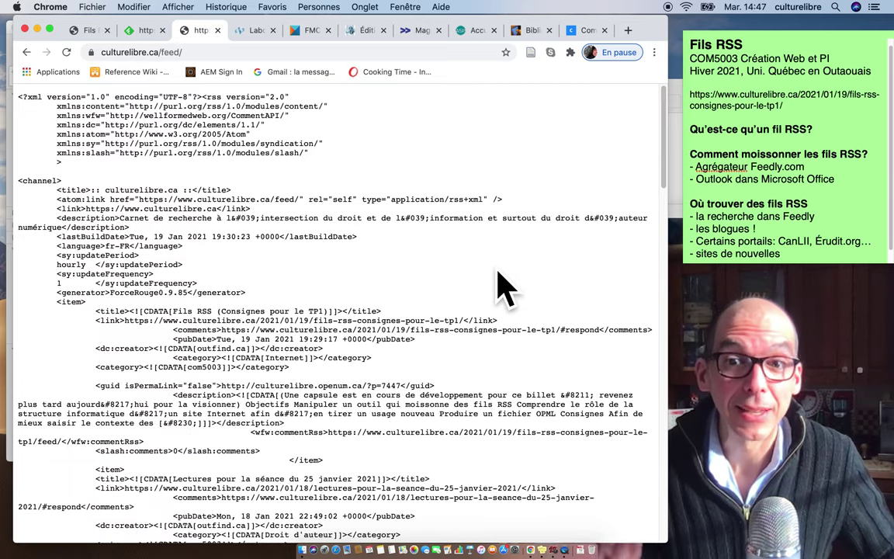
pyautogui.scroll(-5, 500, 272)
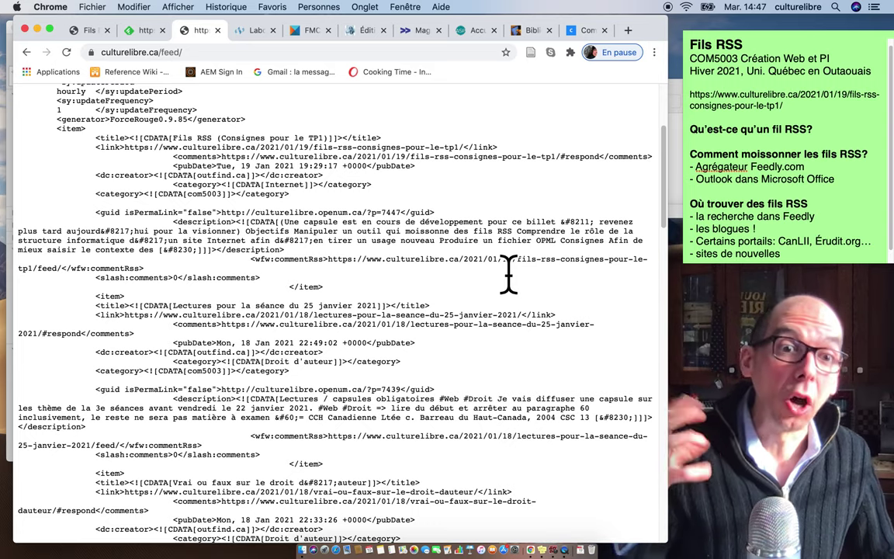
pyautogui.click(27, 52)
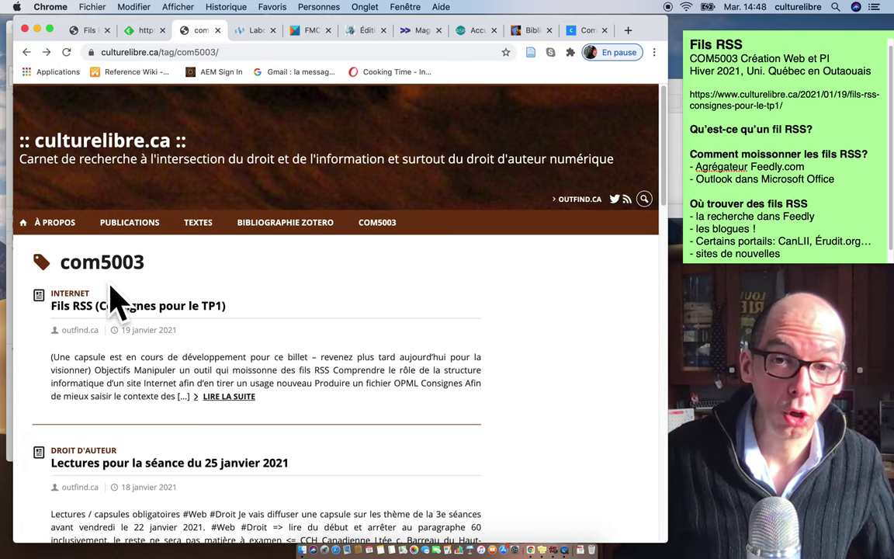
pyautogui.click(277, 52)
pyautogui.press('super+c')
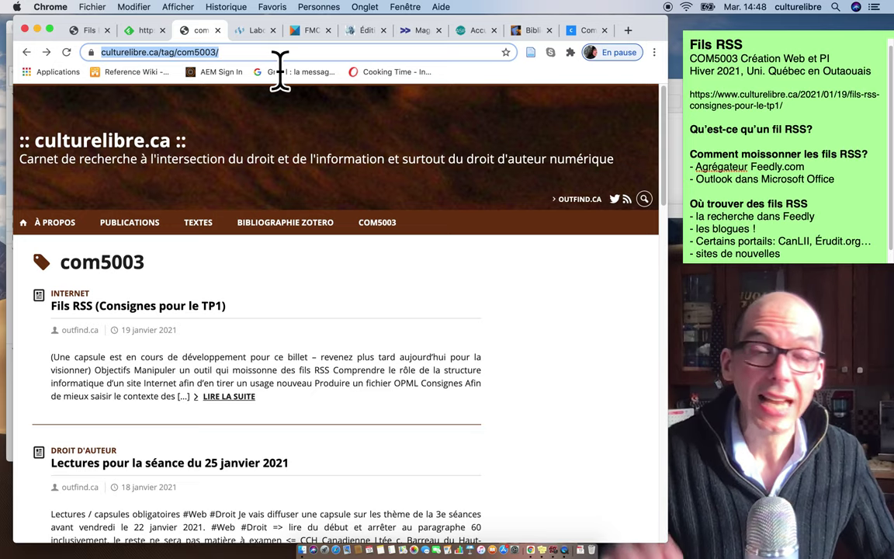
pyautogui.click(144, 29)
pyautogui.click(283, 248)
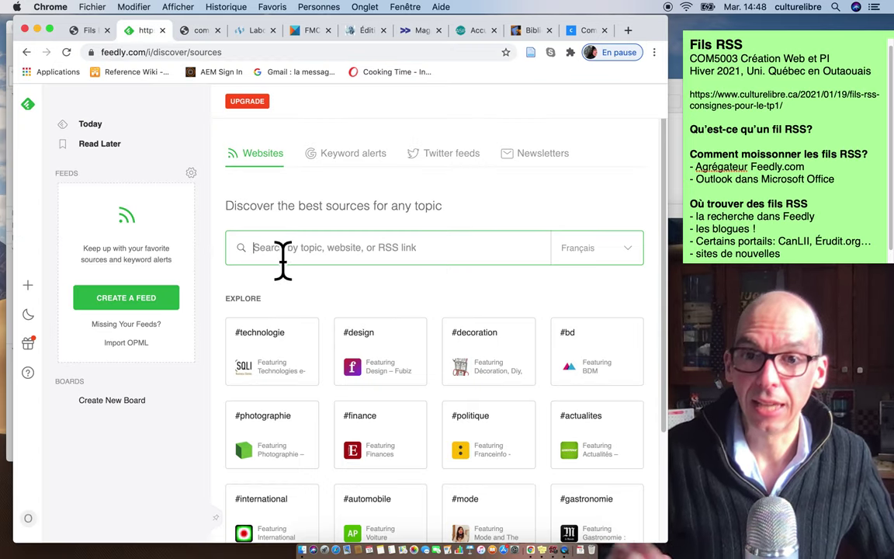
pyautogui.press('super+v')
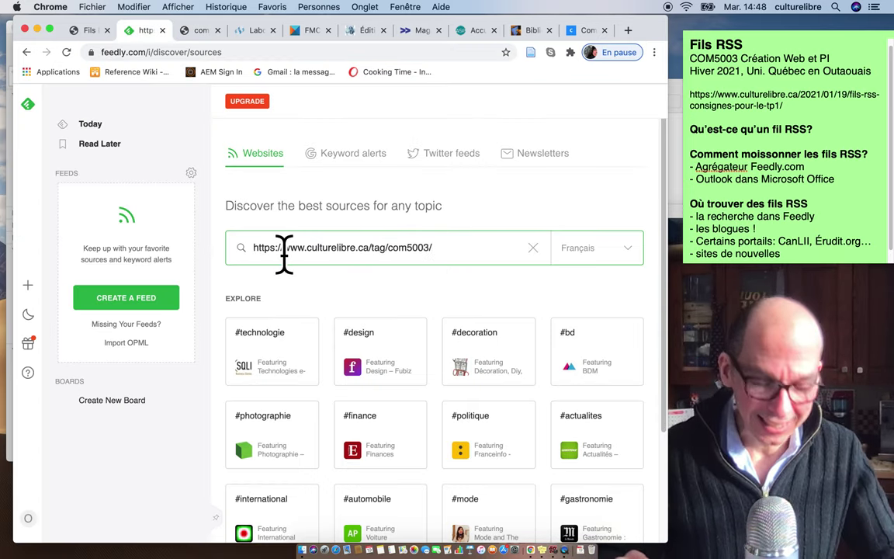
pyautogui.press('Return')
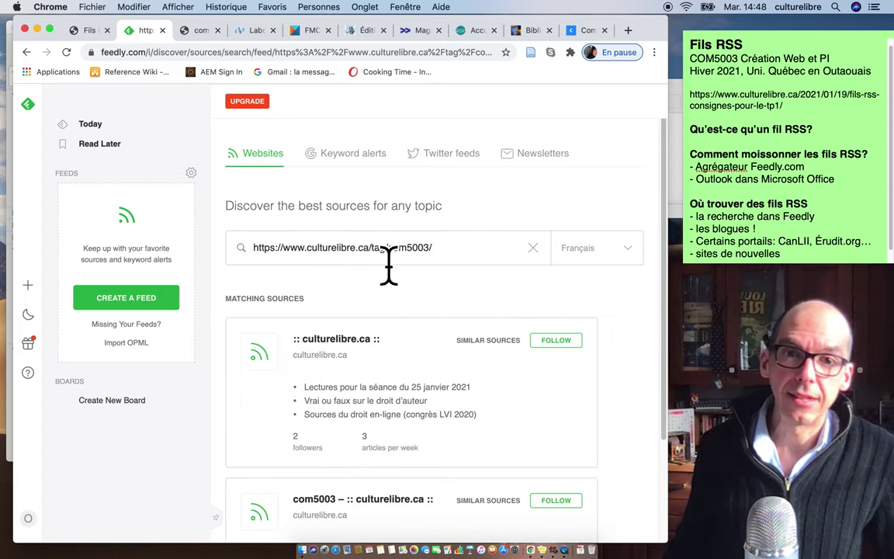
# Step: Follow the "com5003 – :: culturelibre.ca ::" source in a new feed named COM5003
pyautogui.scroll(-2, 645, 339)
pyautogui.scroll(-1, 643, 331)
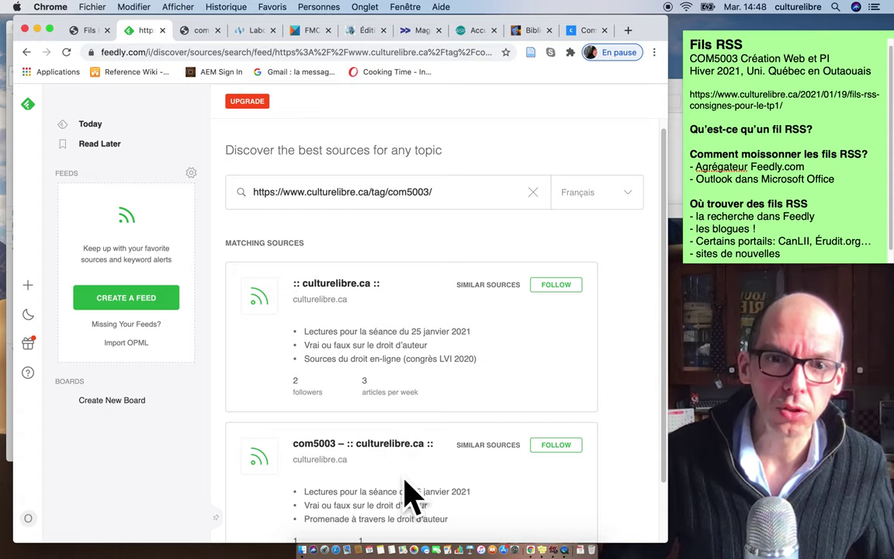
pyautogui.scroll(-2, 407, 495)
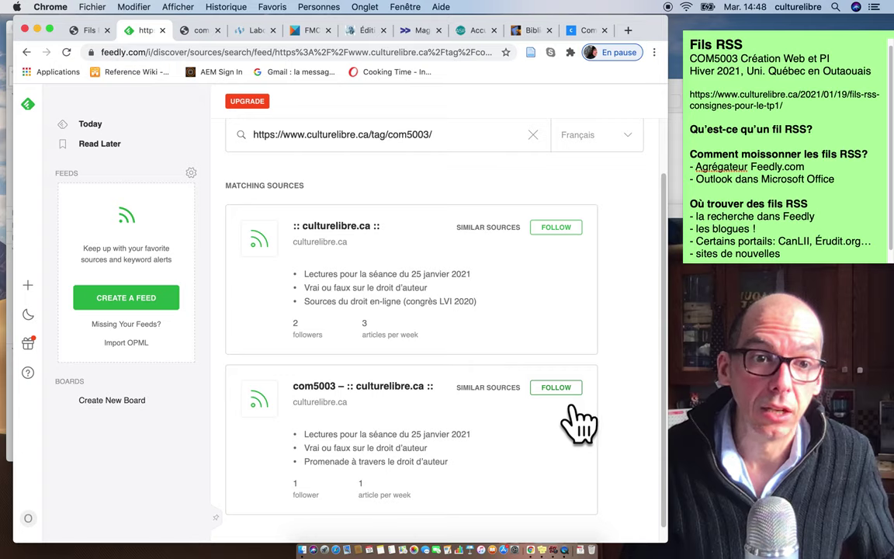
pyautogui.click(556, 387)
pyautogui.click(470, 475)
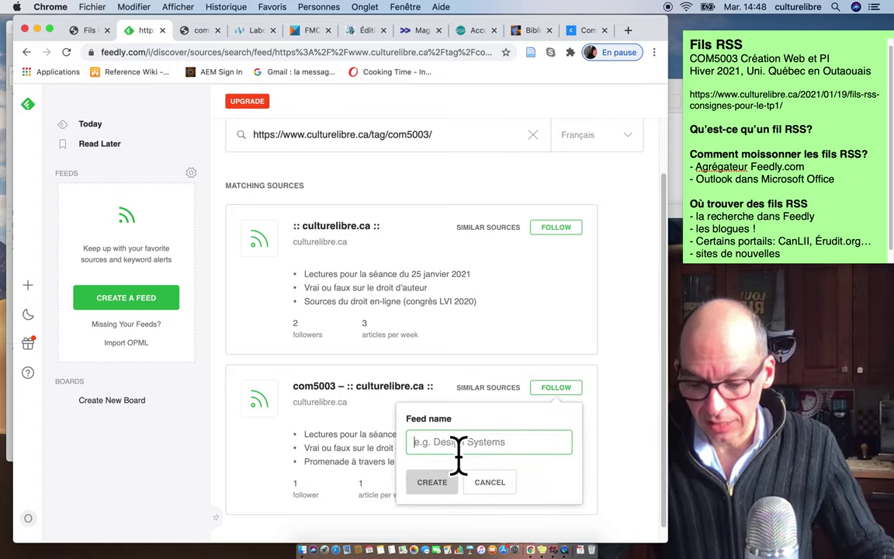
pyautogui.write('COM')
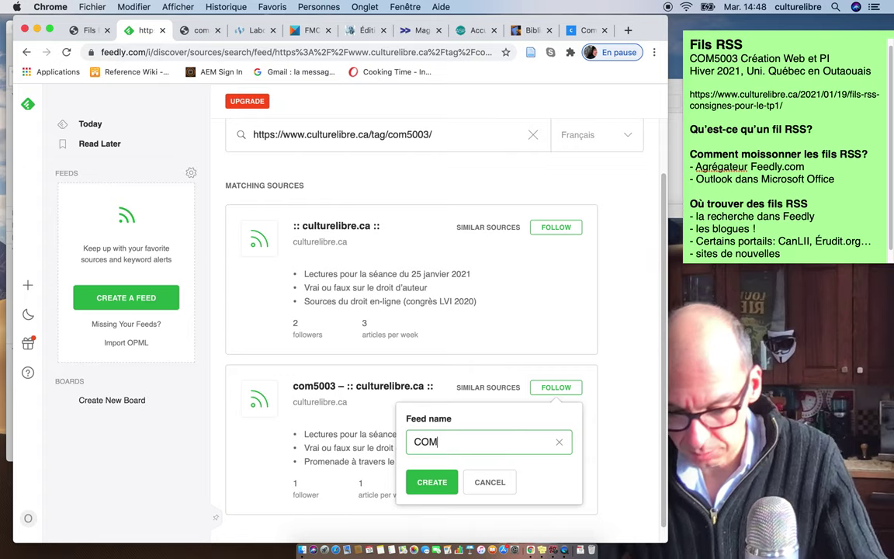
pyautogui.write('5003')
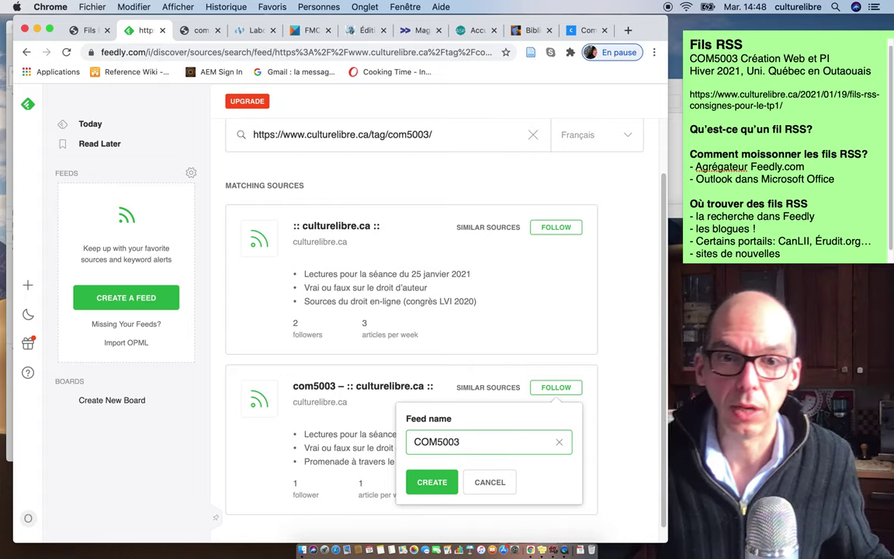
pyautogui.click(442, 489)
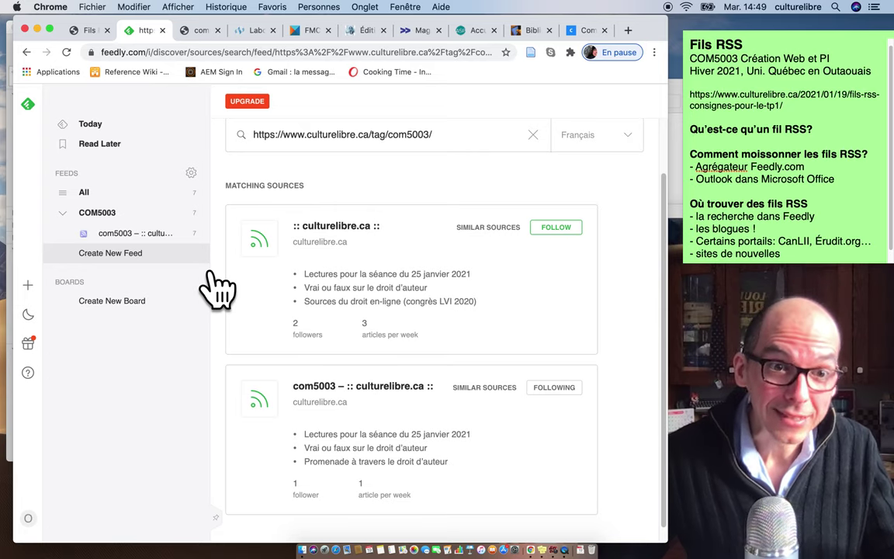
# Step: Close the culturelibre.ca page and copy the Laboratoire de cyberjustice site address
pyautogui.click(204, 30)
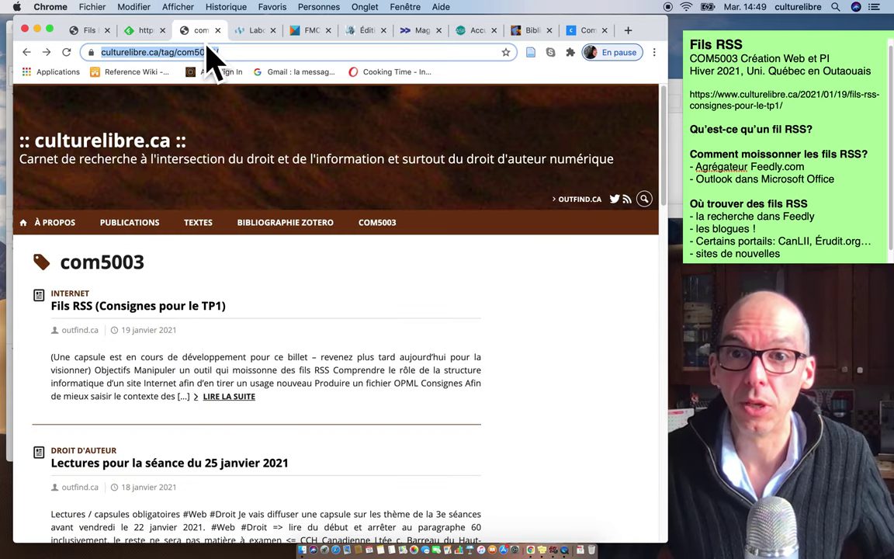
pyautogui.click(217, 31)
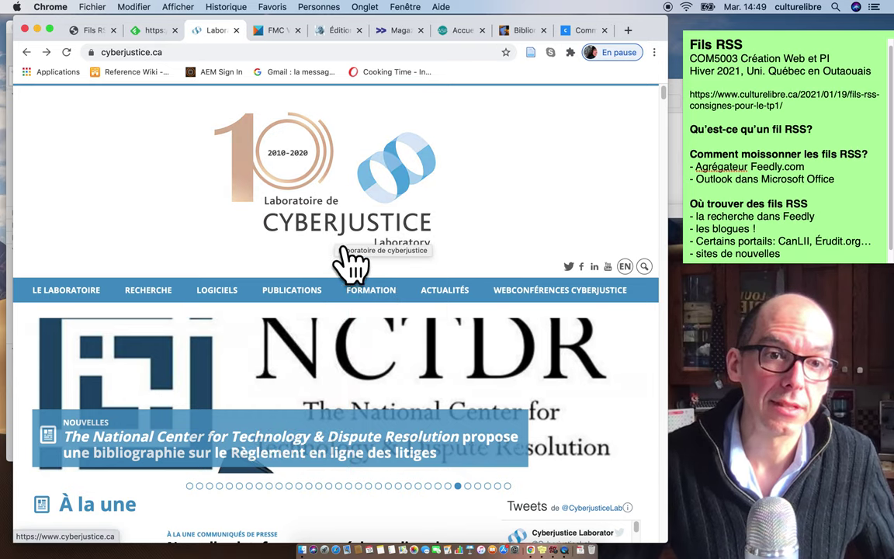
pyautogui.click(155, 52)
pyautogui.press('super+c')
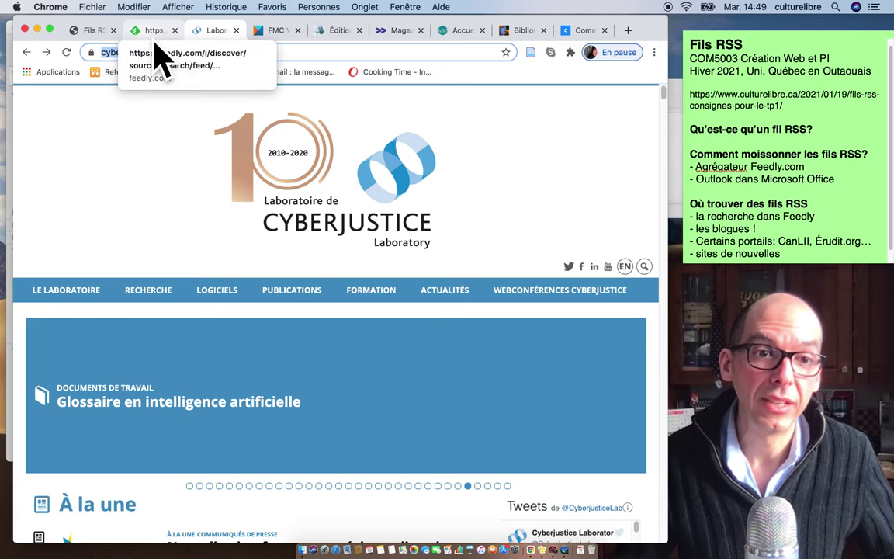
pyautogui.click(155, 38)
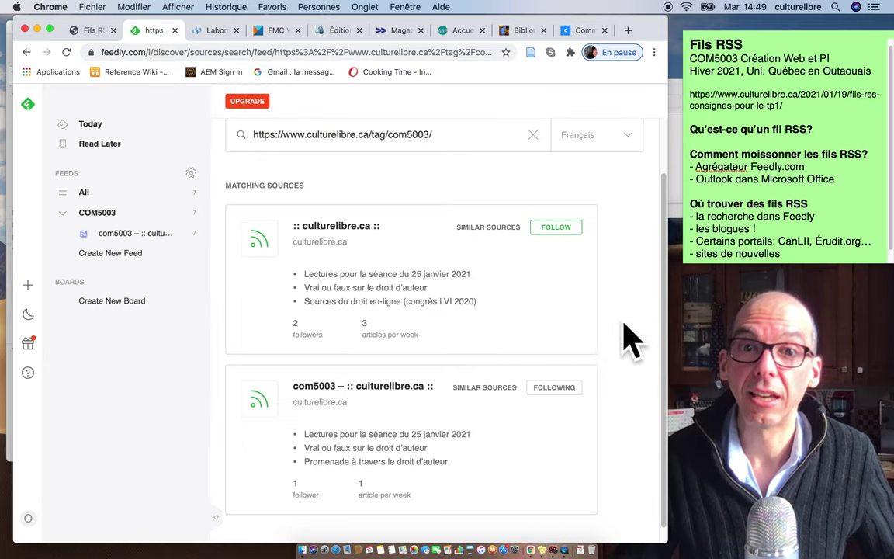
pyautogui.scroll(3, 509, 310)
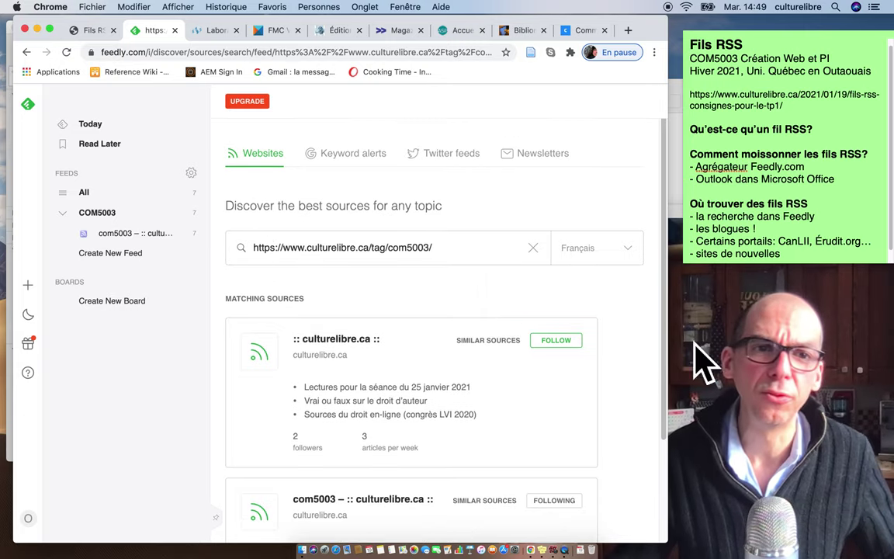
pyautogui.click(56, 308)
pyautogui.rightClick(307, 257)
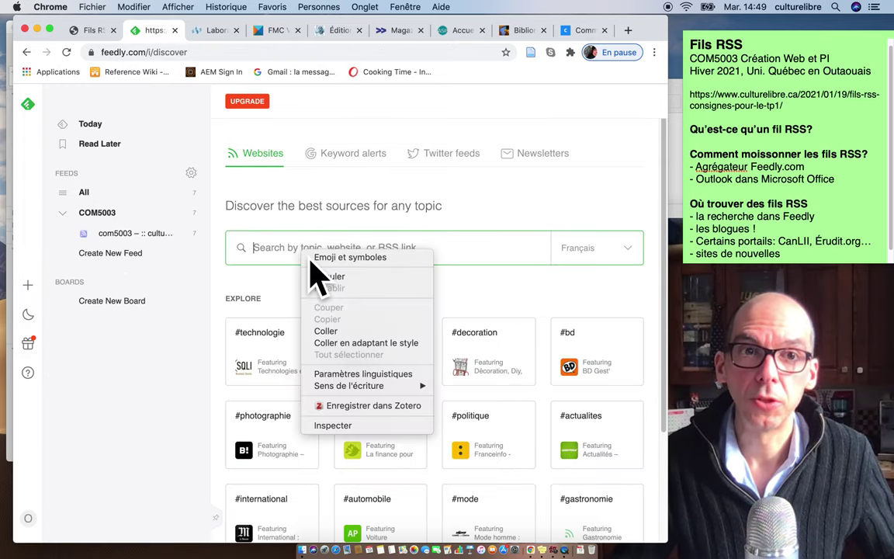
pyautogui.click(358, 332)
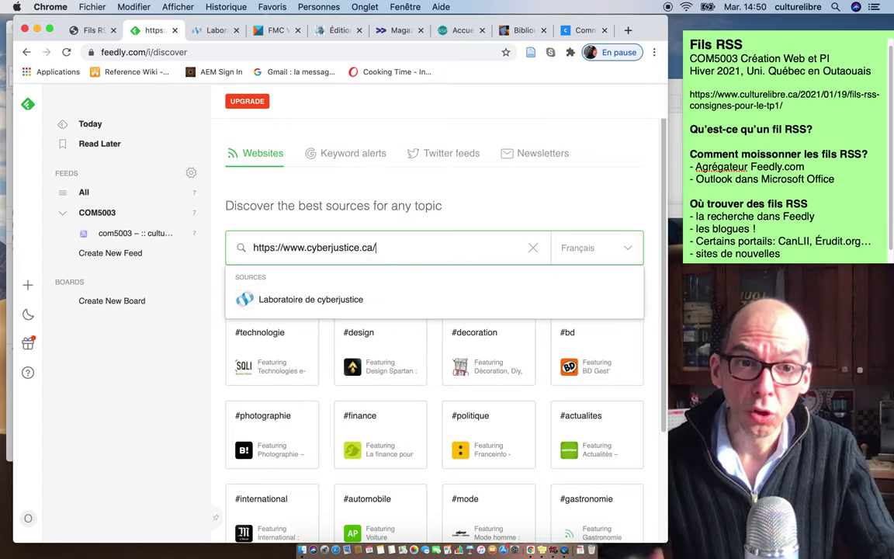
pyautogui.press('Return')
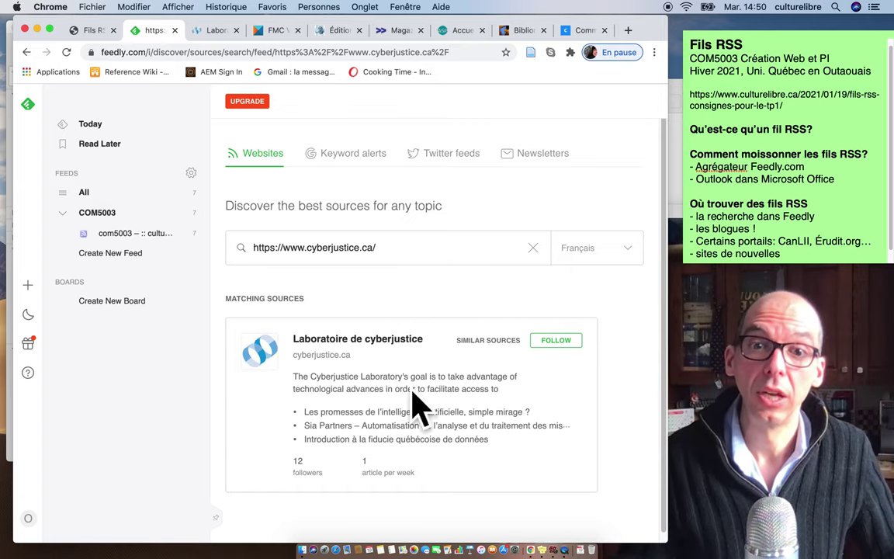
pyautogui.click(572, 345)
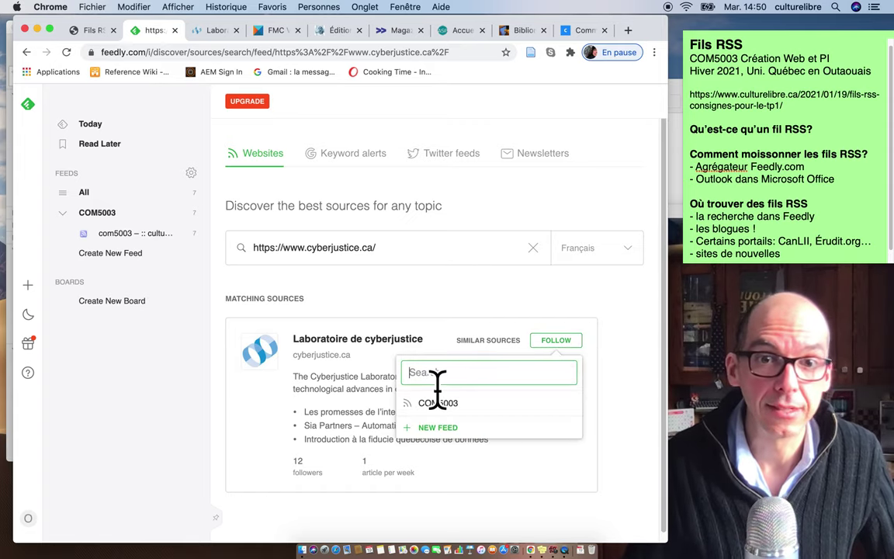
pyautogui.write('Droit')
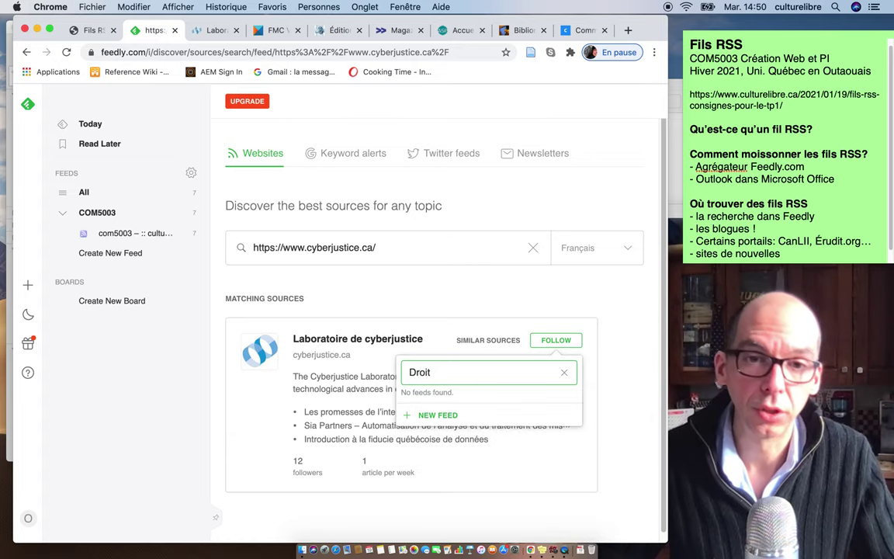
pyautogui.moveTo(485, 375); pyautogui.dragTo(388, 381)
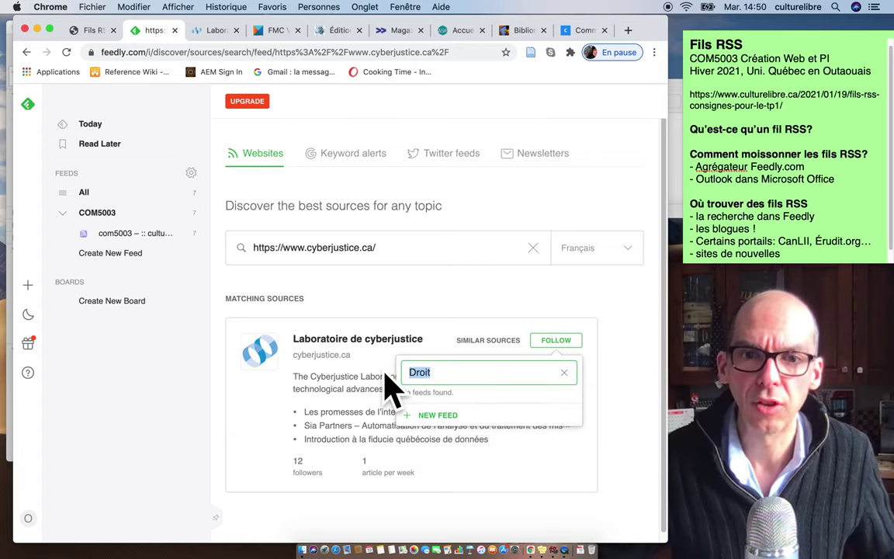
pyautogui.write('Juridique')
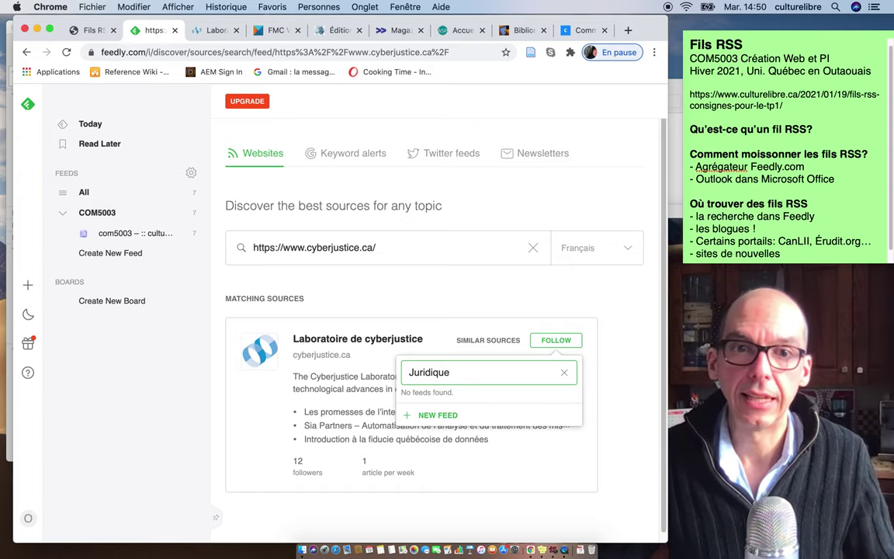
pyautogui.moveTo(461, 373); pyautogui.dragTo(369, 392)
pyautogui.press('BackSpace')
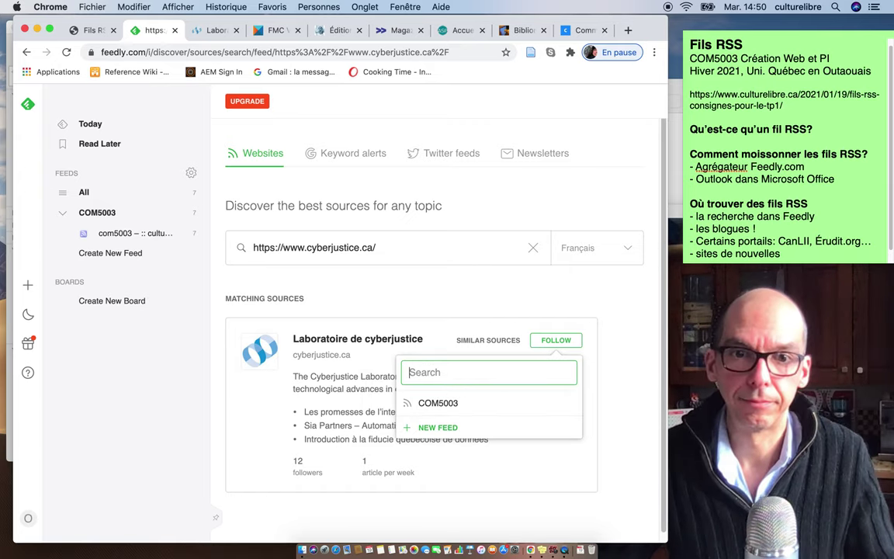
# Step: Create a new feed named Juridique to hold the Laboratoire de cyberjustice source
pyautogui.click(432, 429)
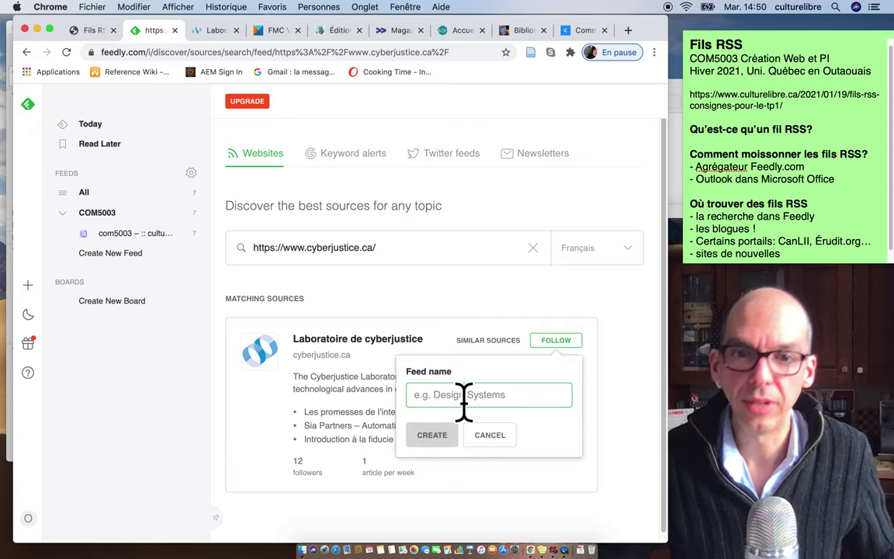
pyautogui.write('Juridique')
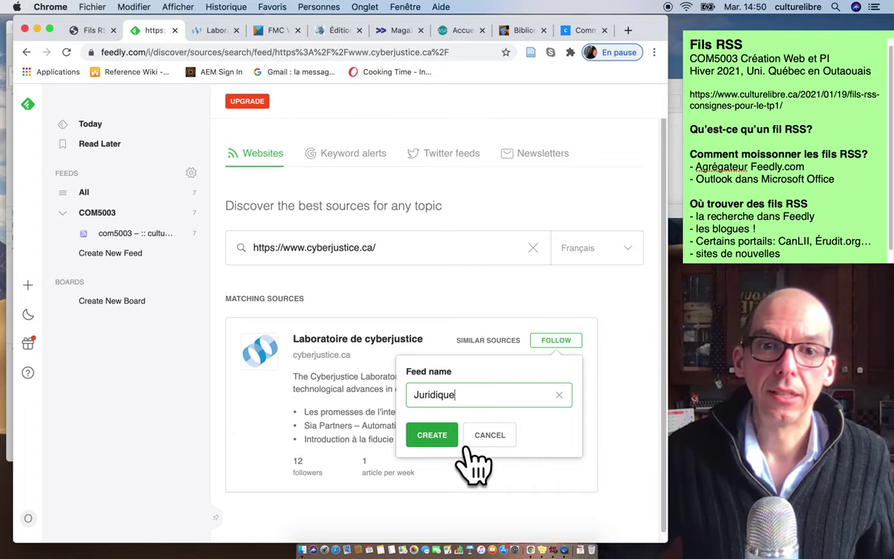
pyautogui.click(443, 436)
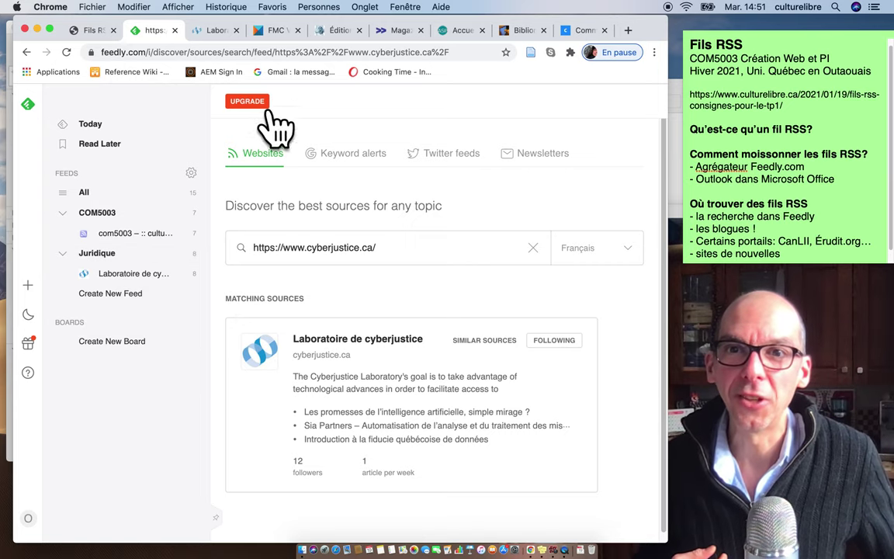
pyautogui.click(216, 31)
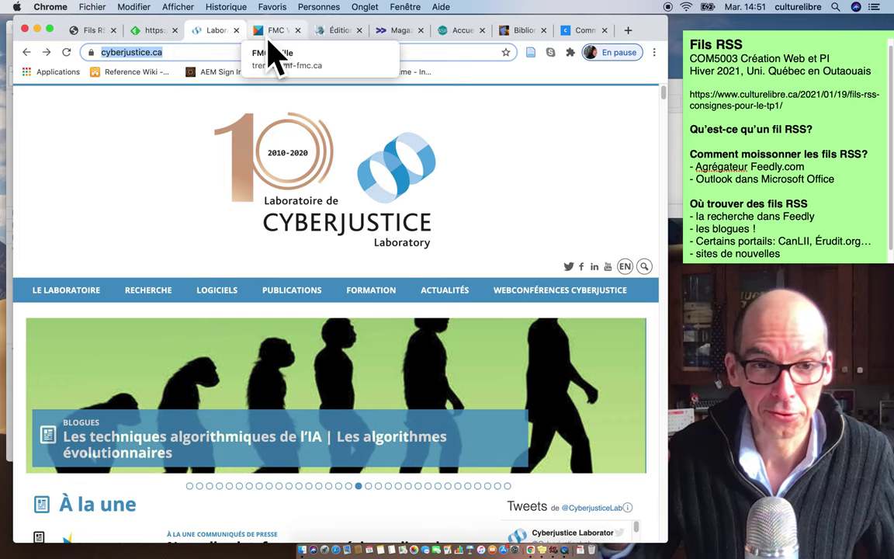
pyautogui.click(269, 34)
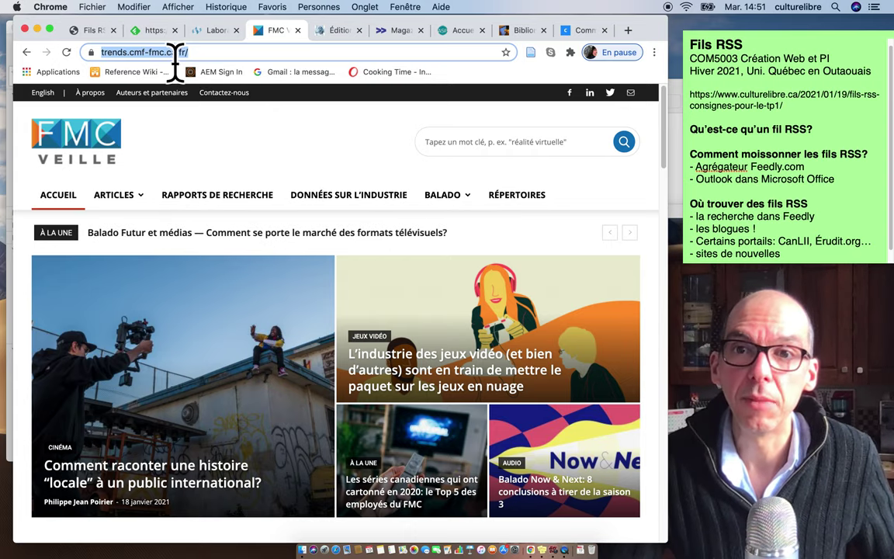
pyautogui.click(151, 31)
pyautogui.click(532, 248)
pyautogui.write('https://trends.cmf-fmc.ca/fr/')
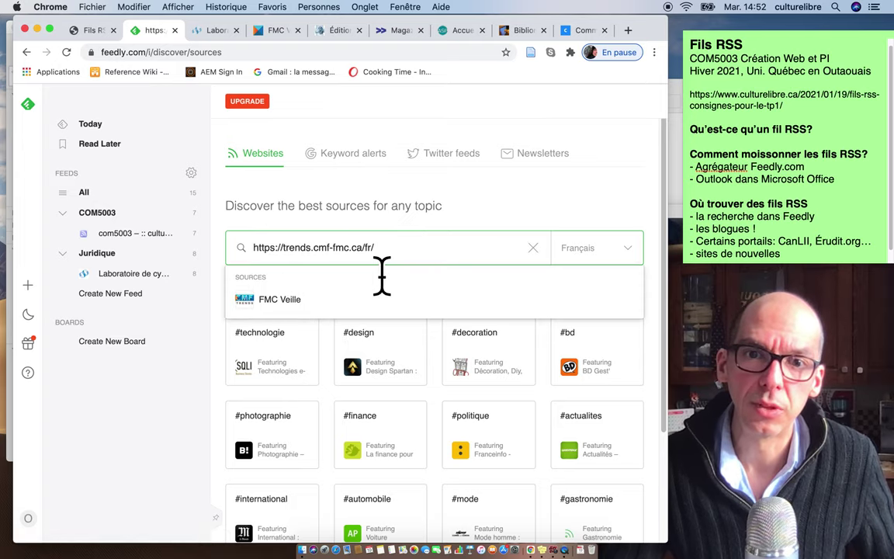
pyautogui.click(379, 306)
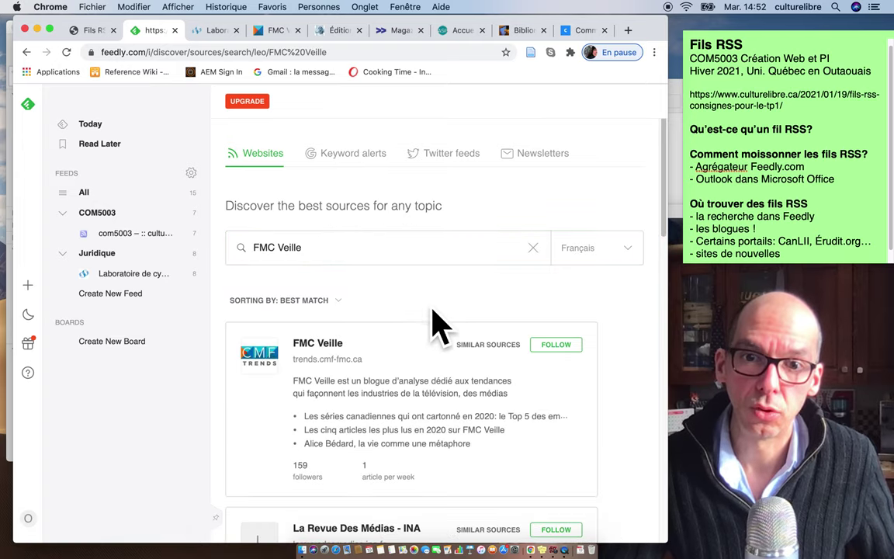
pyautogui.scroll(-1, 390, 380)
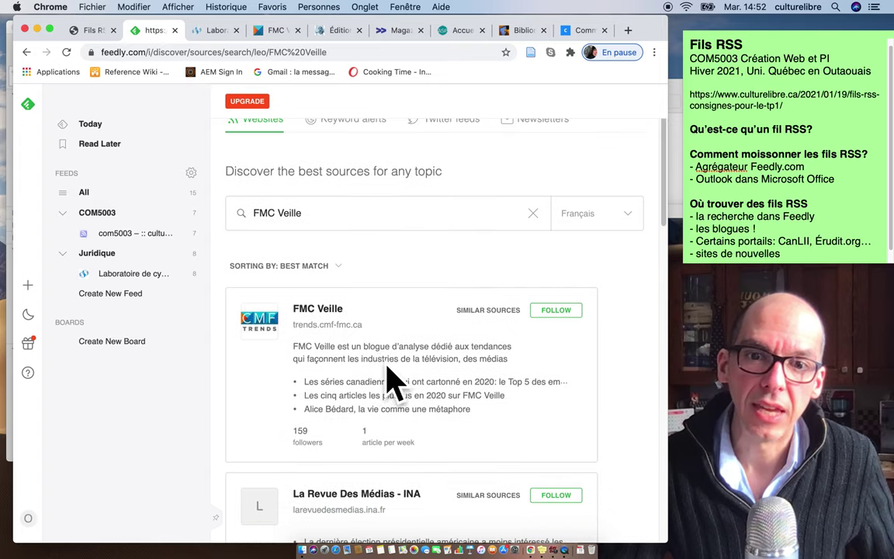
pyautogui.scroll(-2, 390, 381)
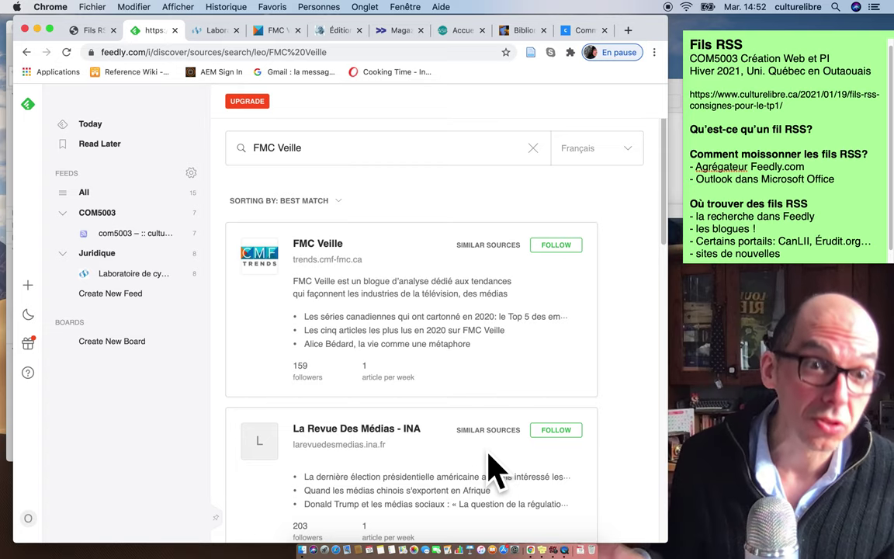
# Step: Look over the FMC Veille search results and follow the FMC Veille source in the COM5003 feed
pyautogui.scroll(-5, 440, 475)
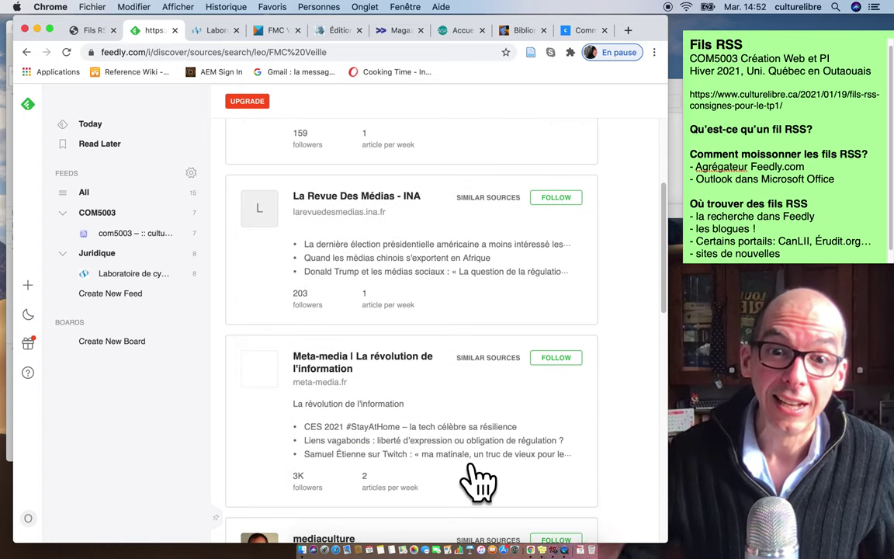
pyautogui.scroll(-3, 466, 478)
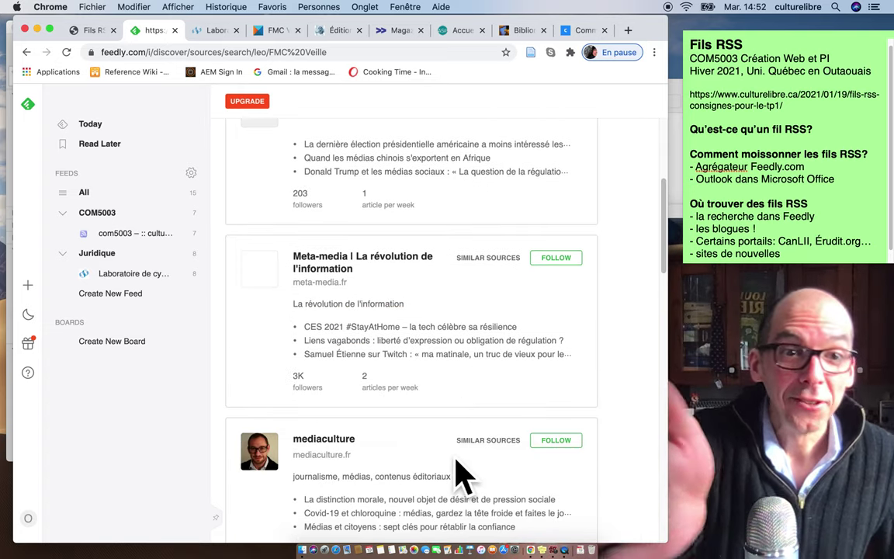
pyautogui.scroll(10, 464, 477)
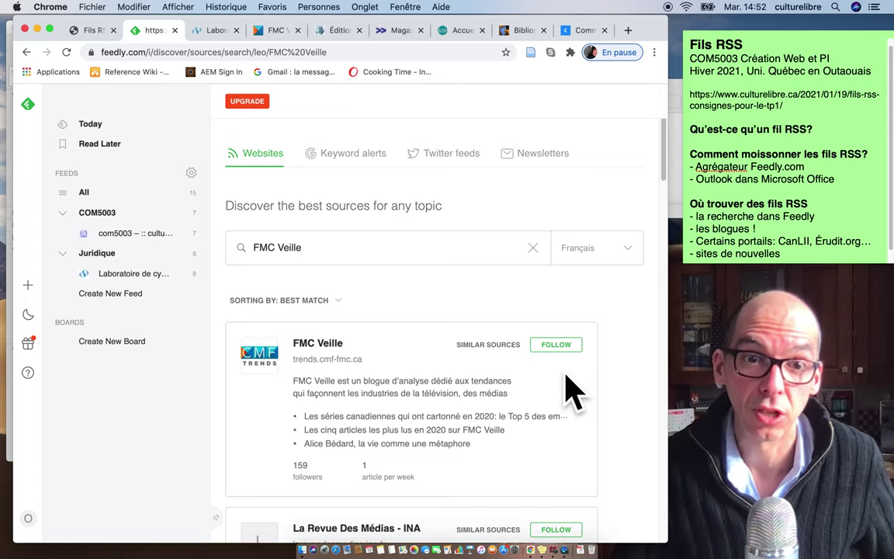
pyautogui.click(574, 350)
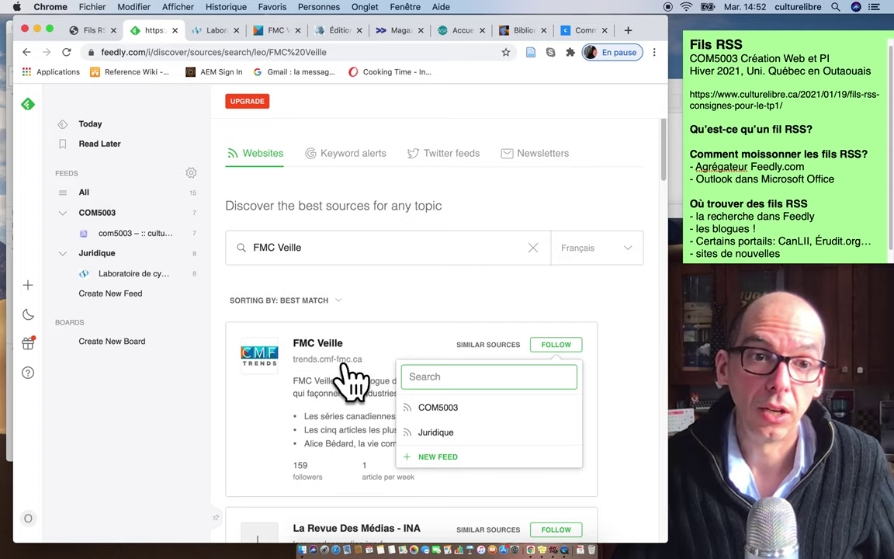
pyautogui.click(465, 407)
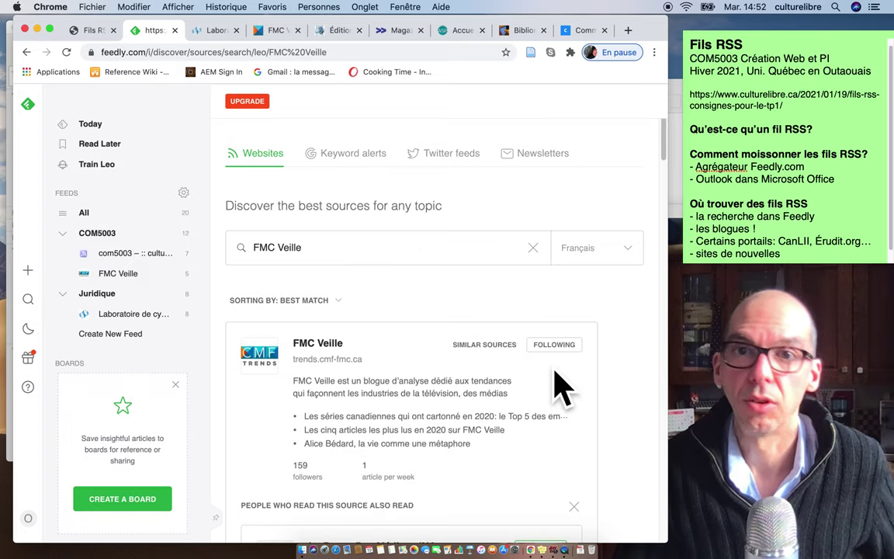
# Step: Close the Laboratoire de cyberjustice and FMC Veille pages to bring up the Éditions Mammouth numérique site
pyautogui.click(218, 33)
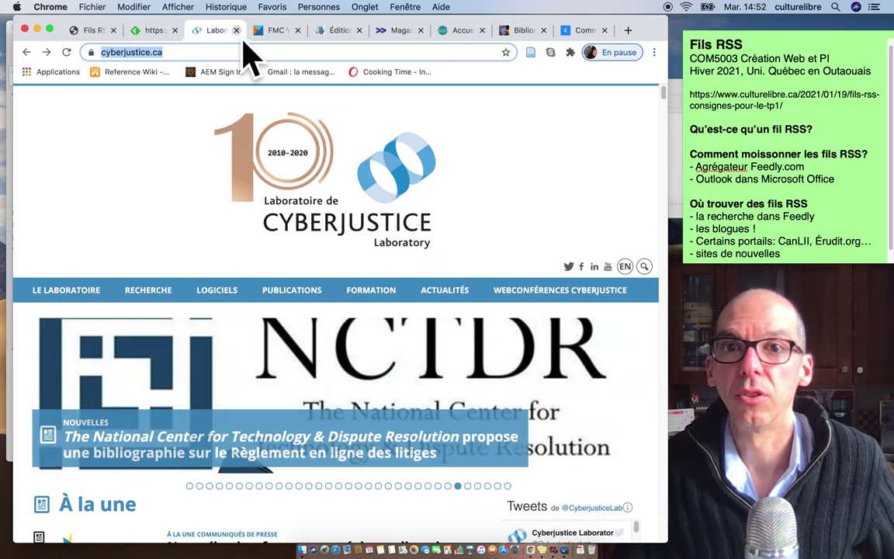
pyautogui.click(236, 30)
pyautogui.click(236, 30)
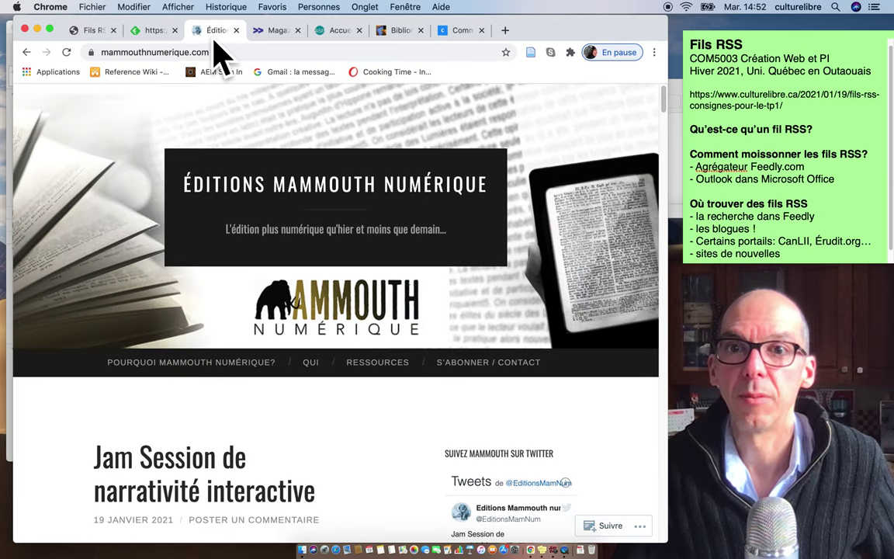